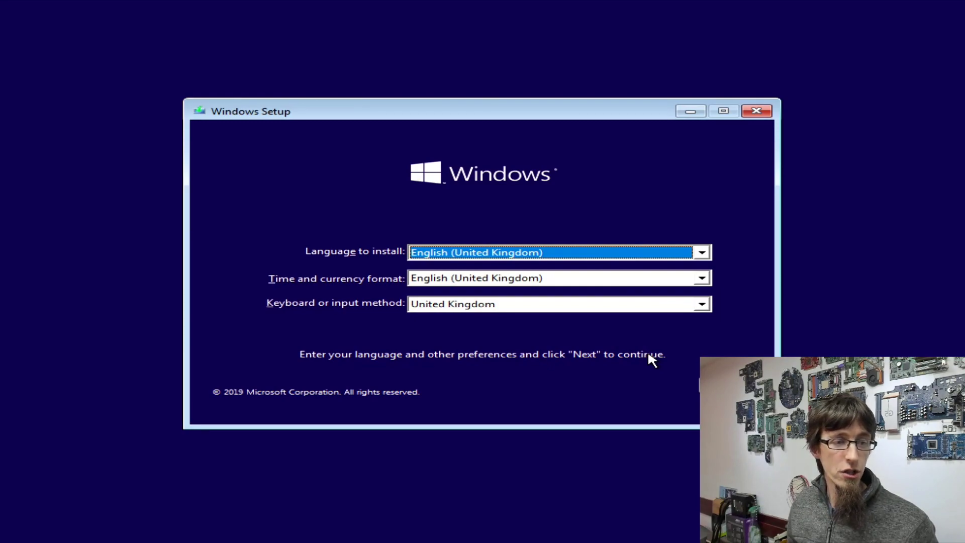
# Step: Accept the default language and keyboard preferences
pyautogui.press('Return')
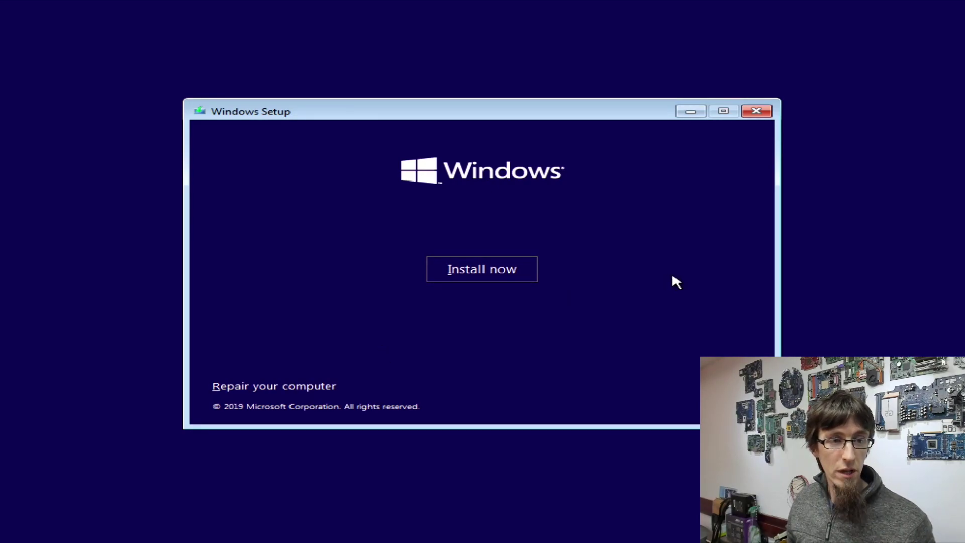
# Step: Start the Windows installation with Install now
pyautogui.click(519, 273)
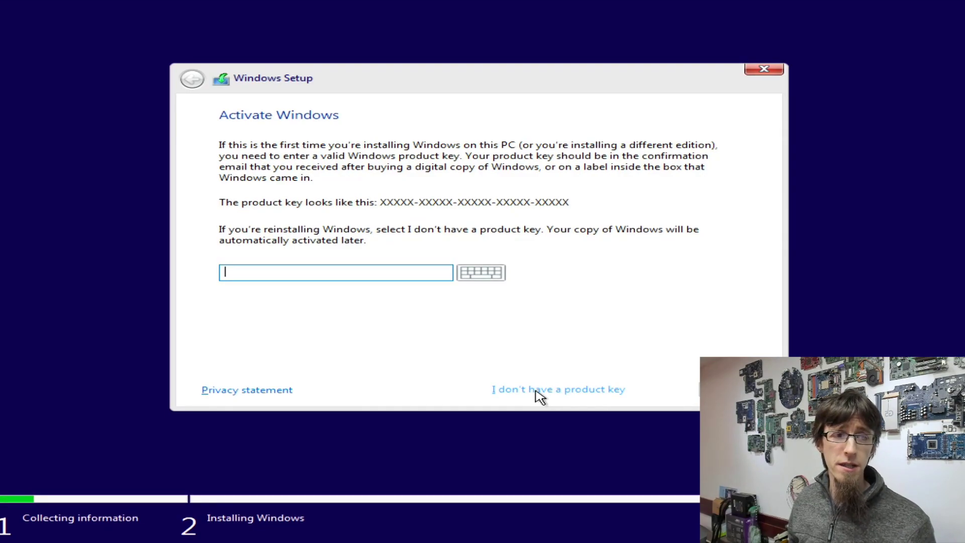
# Step: Skip the product key and select Windows 10 Home as the edition
pyautogui.click(538, 394)
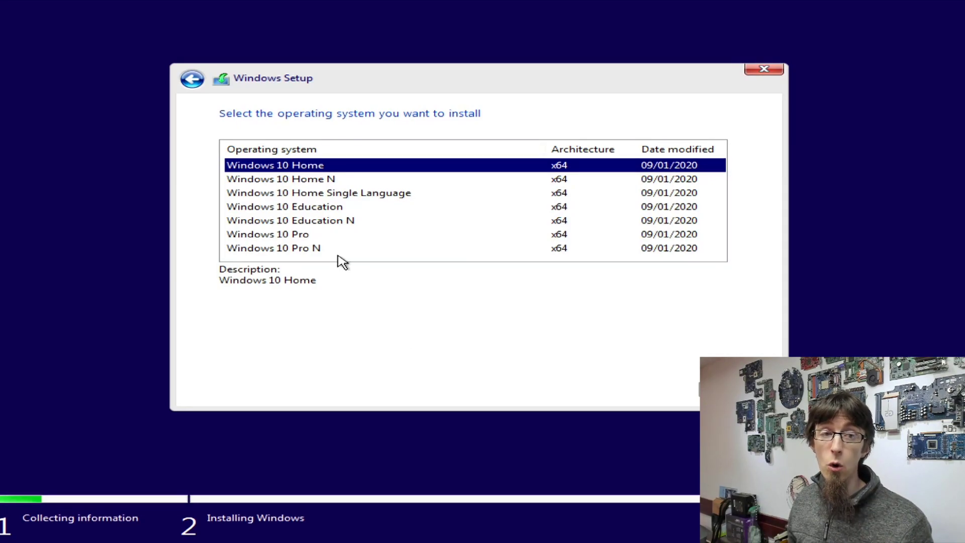
pyautogui.click(329, 235)
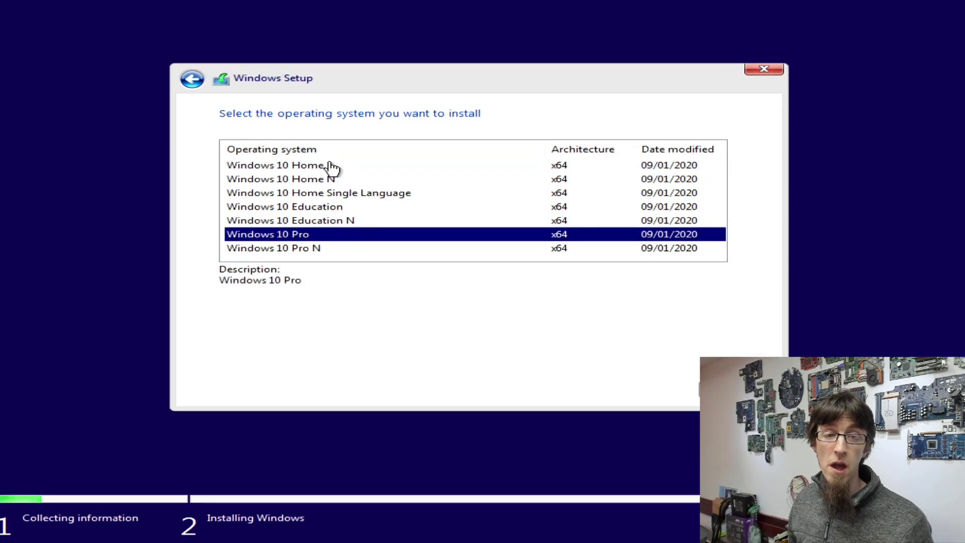
pyautogui.click(330, 167)
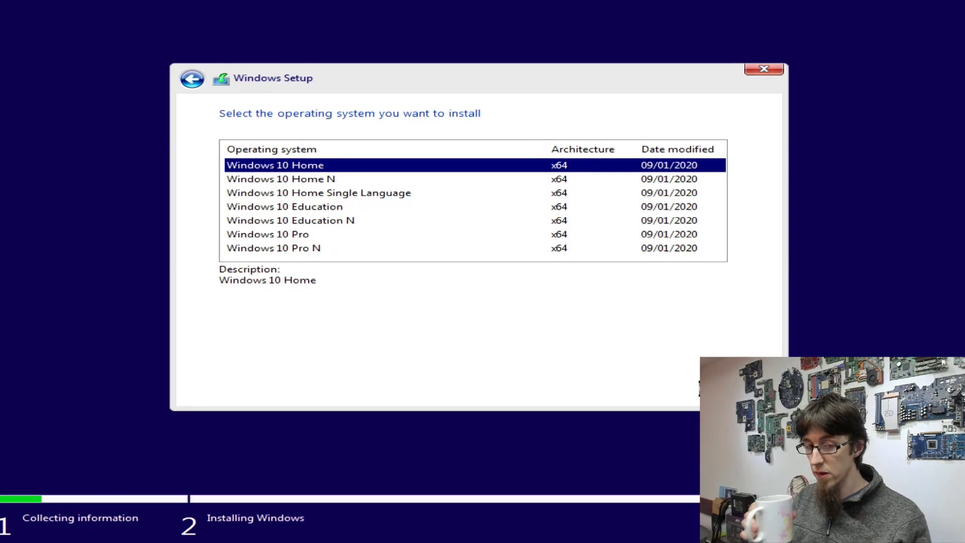
# Step: Confirm Windows 10 Home and accept the licence terms
pyautogui.press('Return')
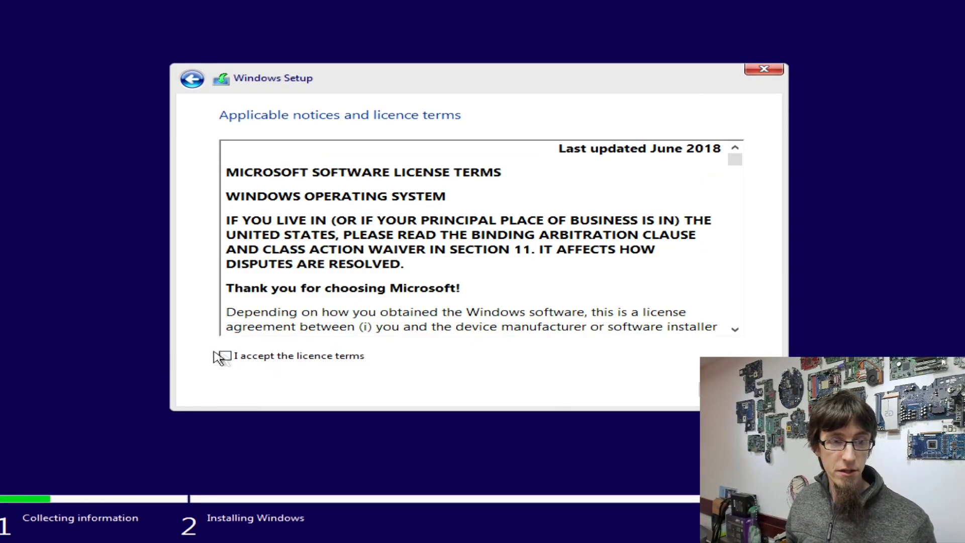
pyautogui.click(250, 361)
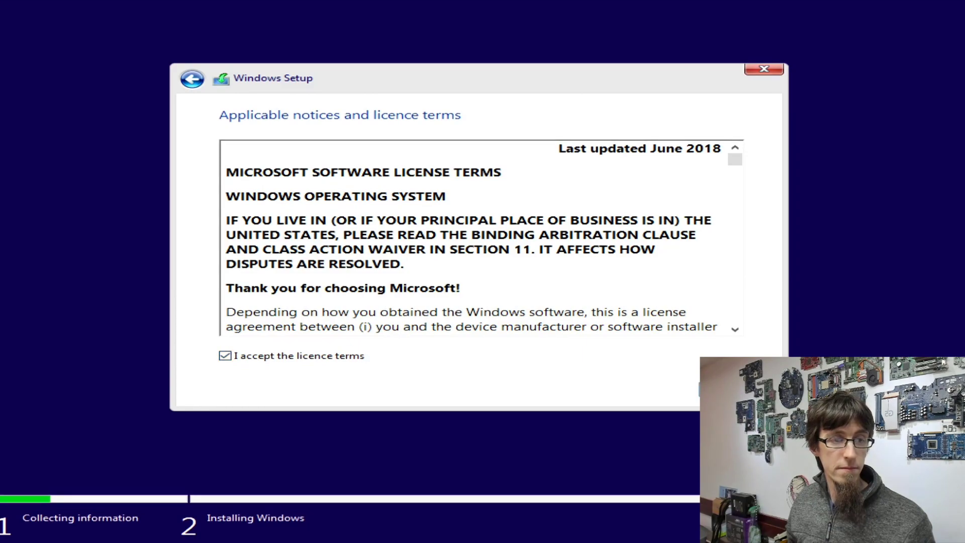
pyautogui.click(736, 389)
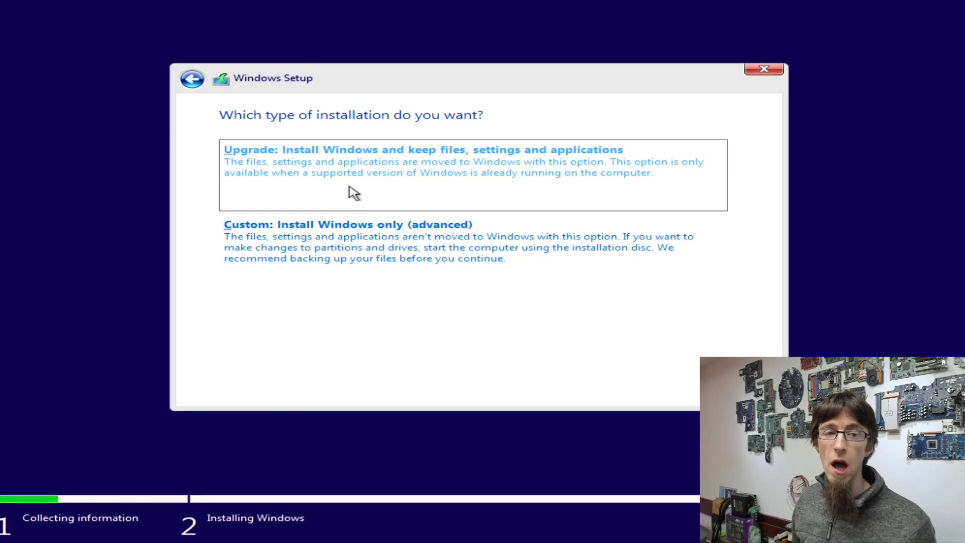
# Step: Choose the 'Custom: Install Windows only (advanced)' installation type
pyautogui.click(358, 248)
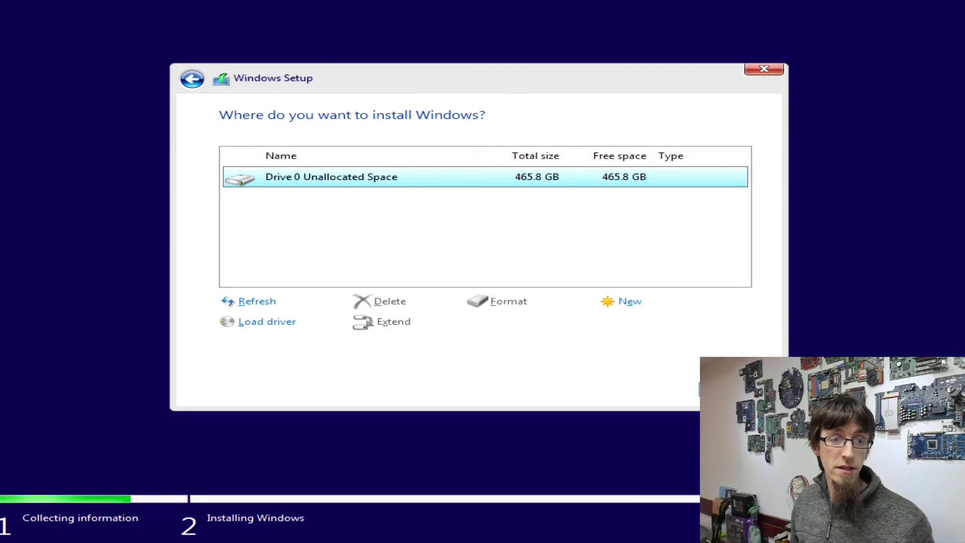
# Step: Install Windows onto Drive 0 Unallocated Space (465.8 GB)
pyautogui.press('Return')
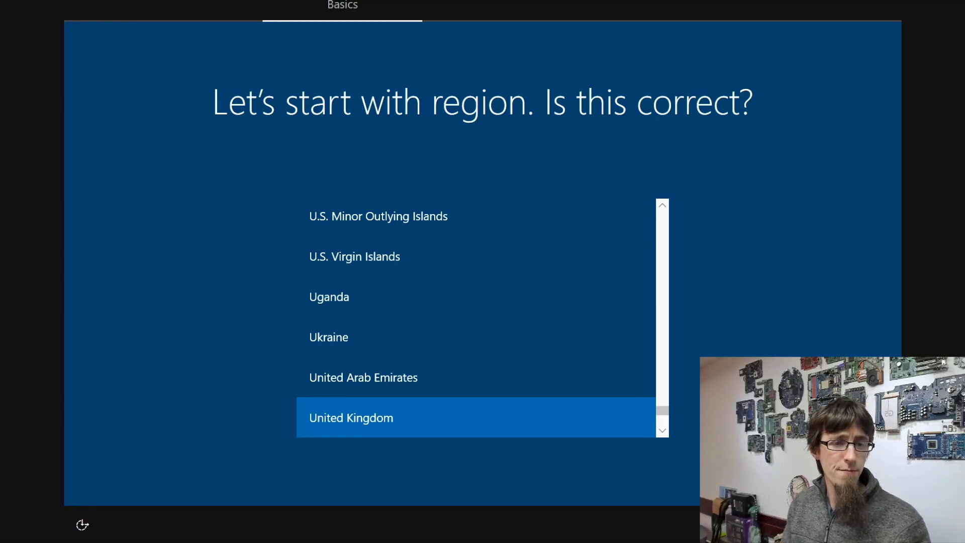
# Step: Confirm United Kingdom region and keyboard layout, with no second layout
pyautogui.click(859, 479)
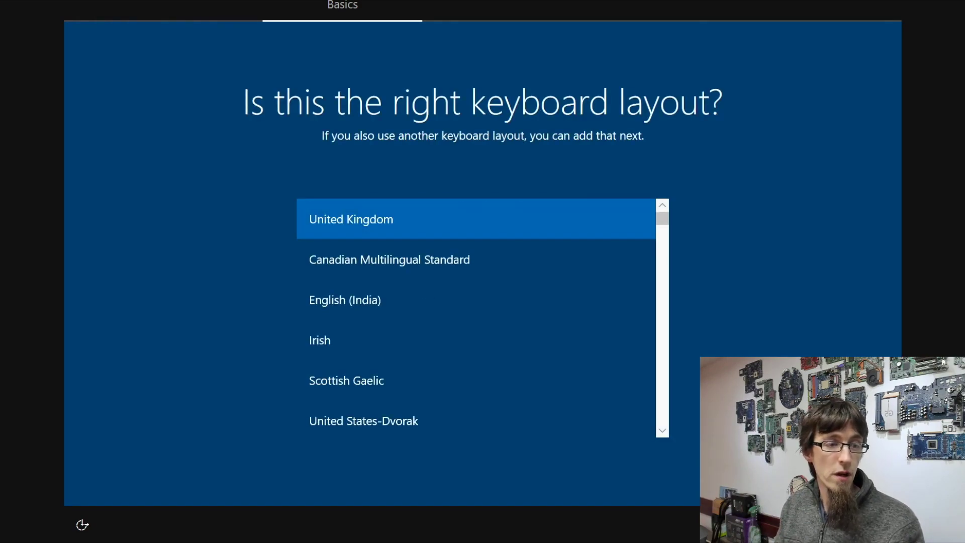
pyautogui.press('Return')
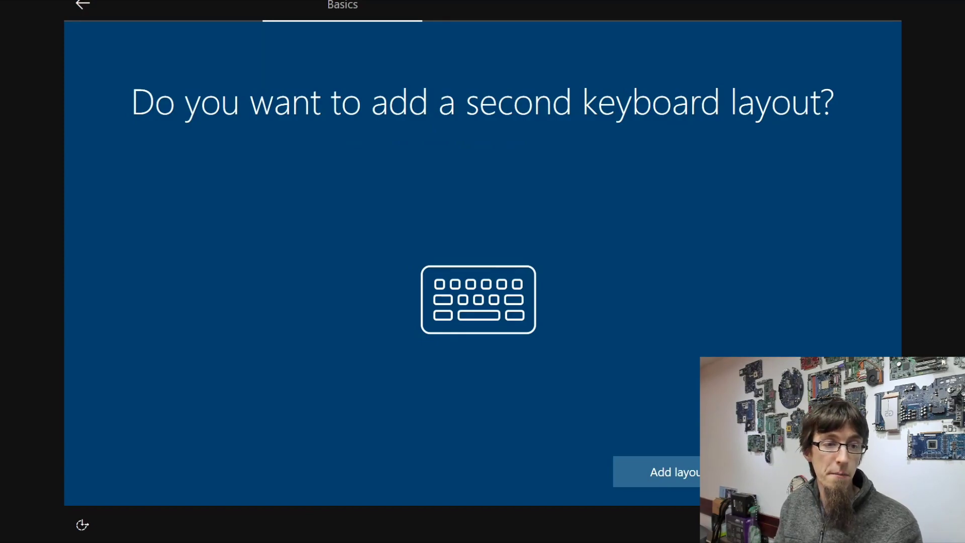
pyautogui.press('Return')
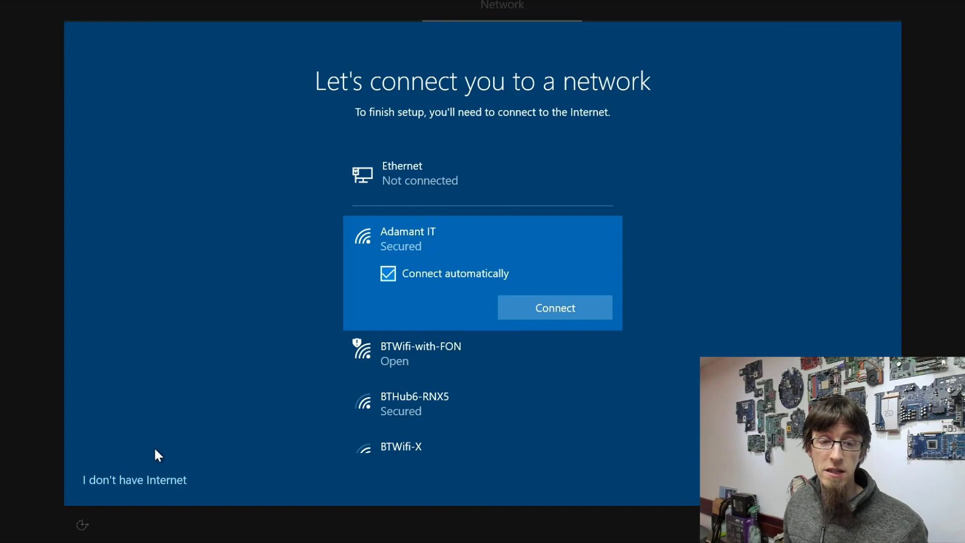
# Step: Skip the network connection by choosing 'I don't have Internet'
pyautogui.click(136, 480)
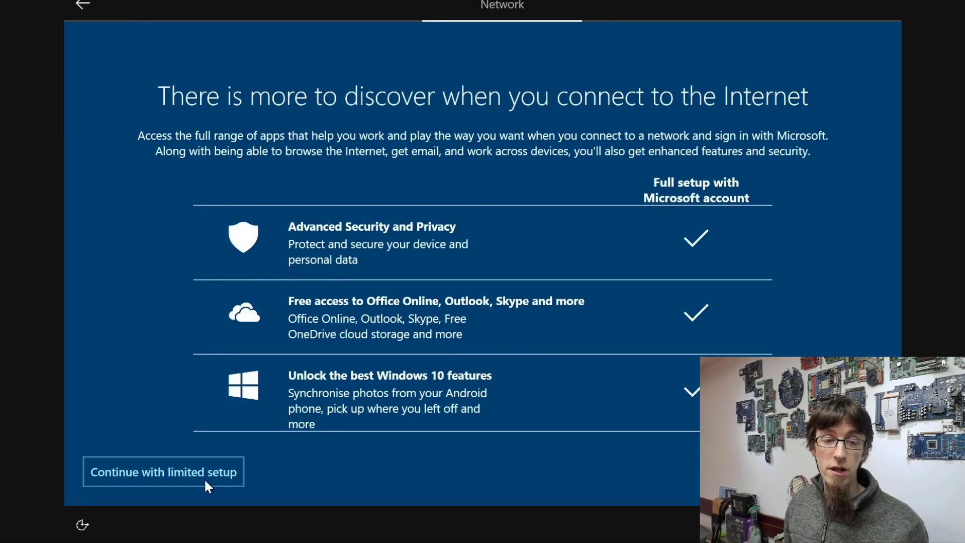
# Step: Continue with limited setup and create local account 'User' with a blank password
pyautogui.click(166, 472)
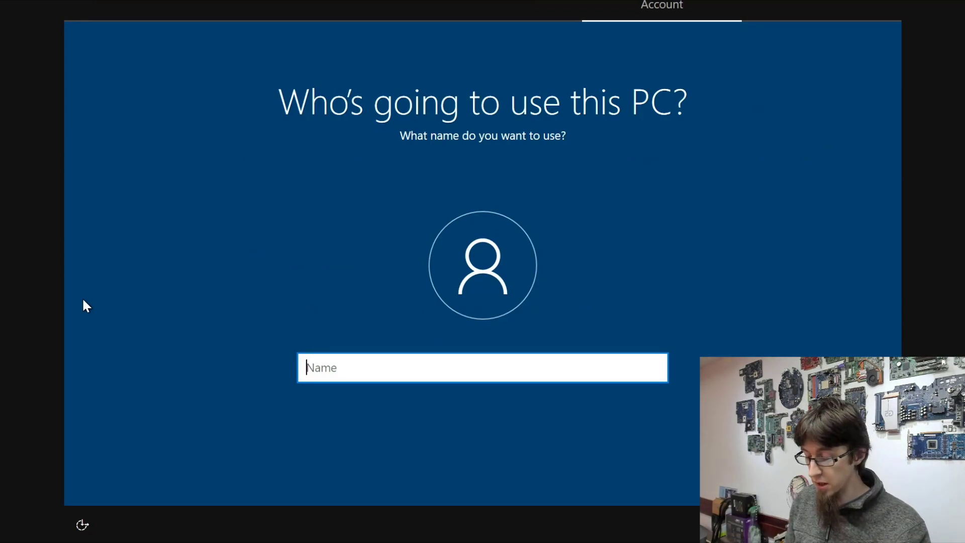
pyautogui.write('User')
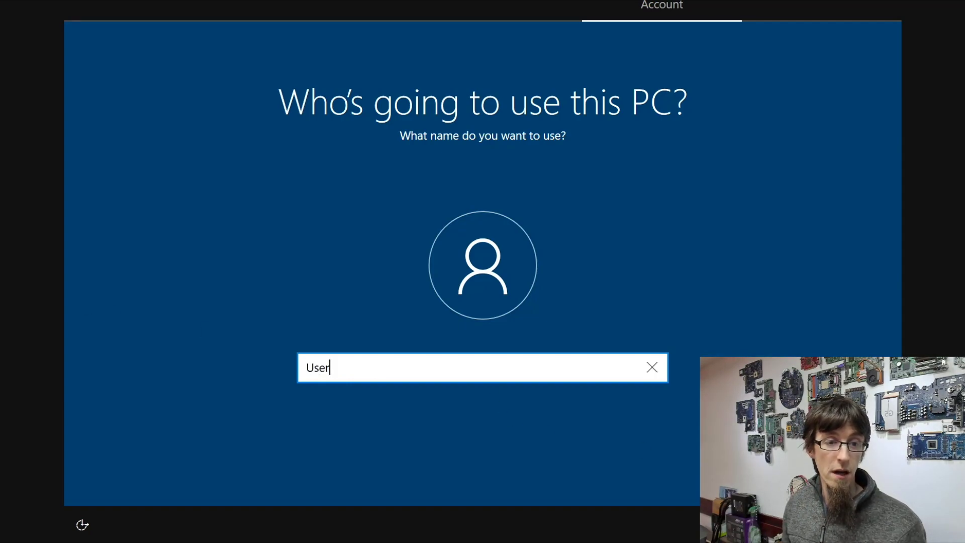
pyautogui.press('Return')
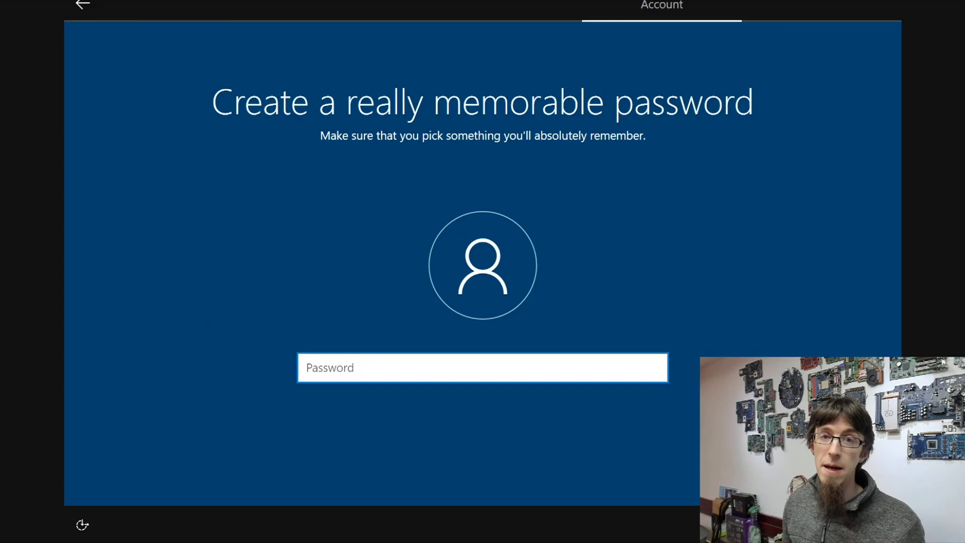
pyautogui.press('Return')
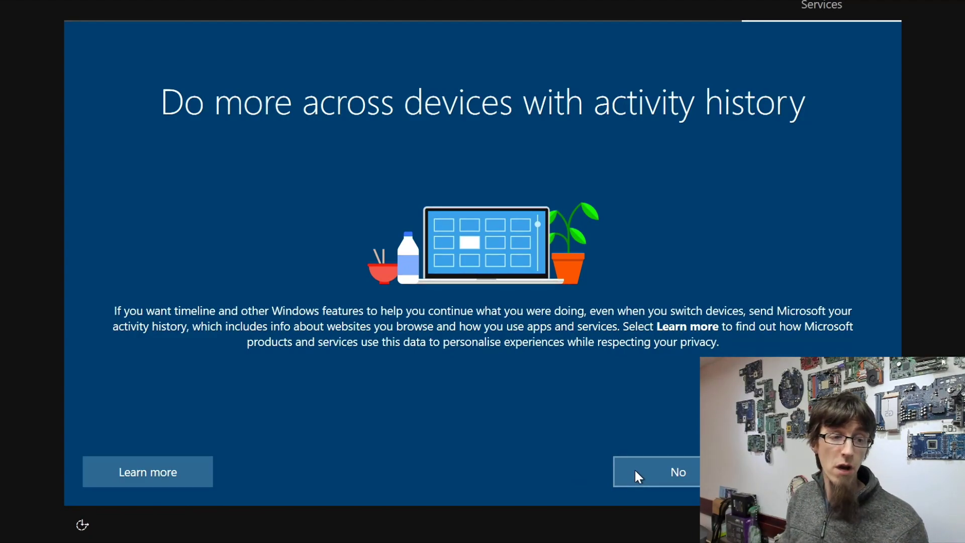
# Step: Decline activity history and Cortana, and choose 'Don't use online speech recognition'
pyautogui.click(635, 470)
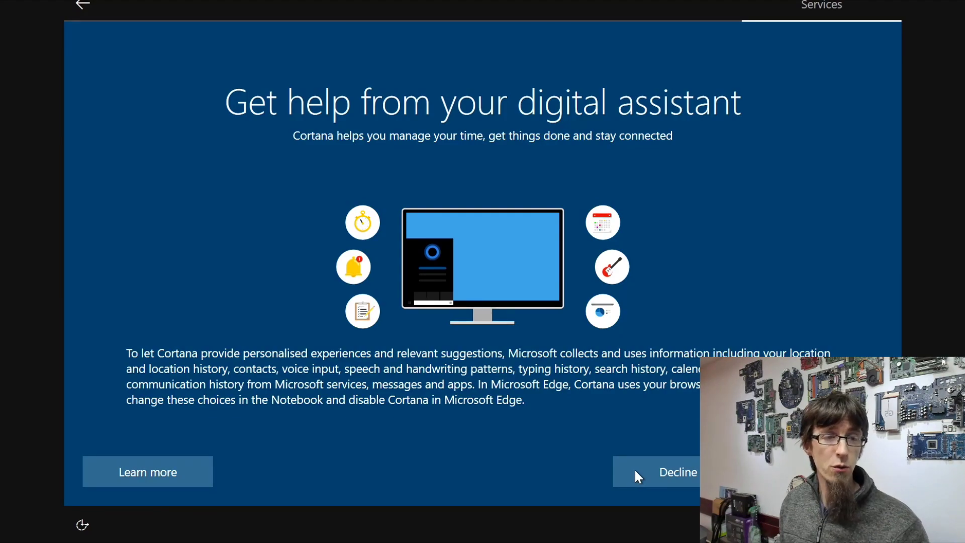
pyautogui.click(635, 475)
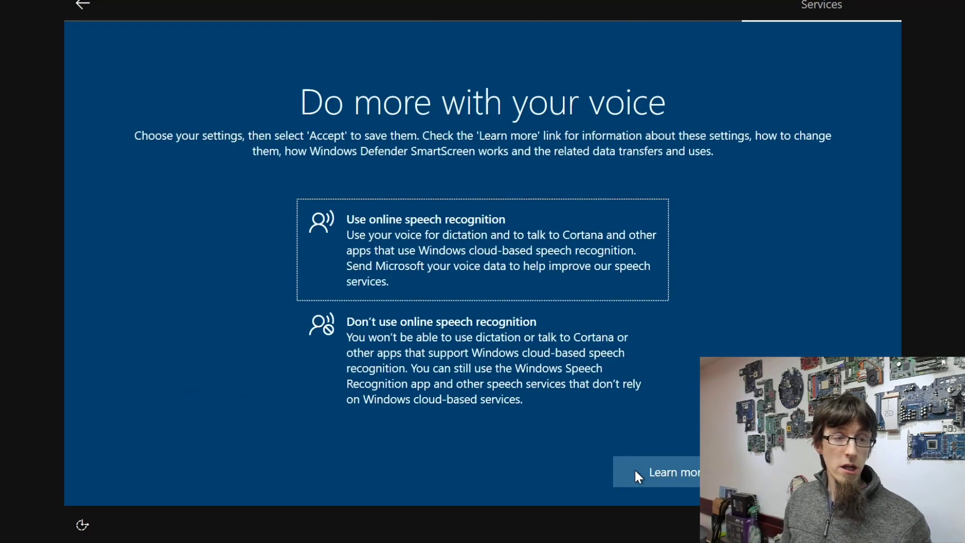
pyautogui.press('Down')
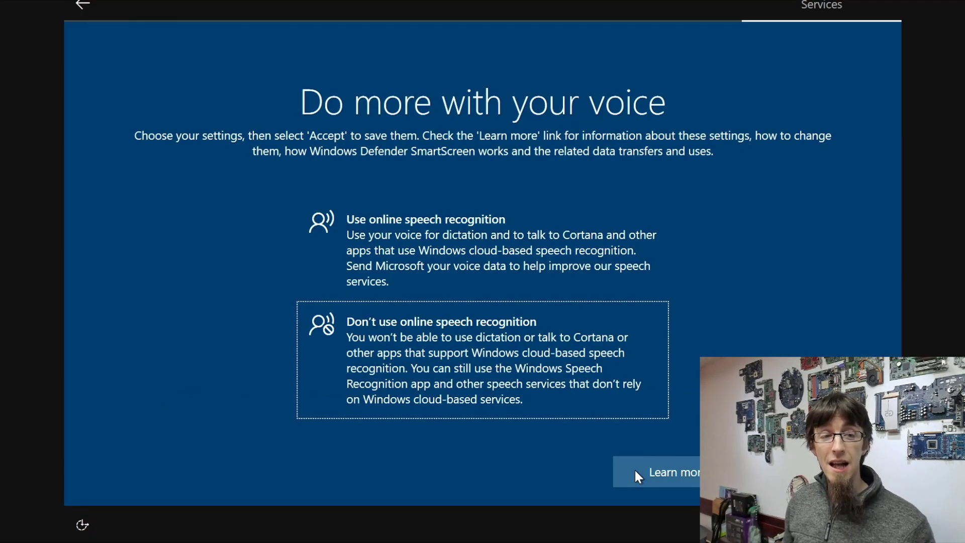
pyautogui.press('Up')
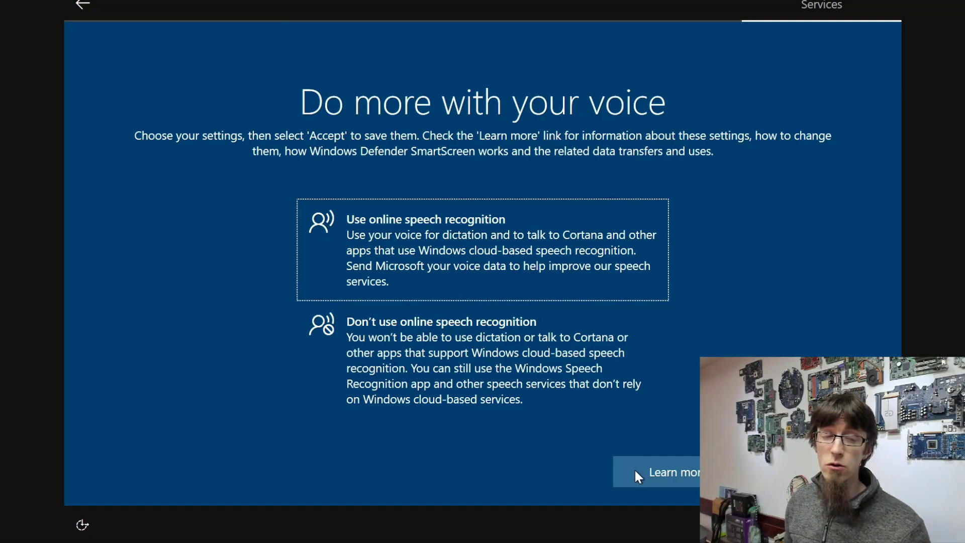
pyautogui.press('Down')
pyautogui.press('space')
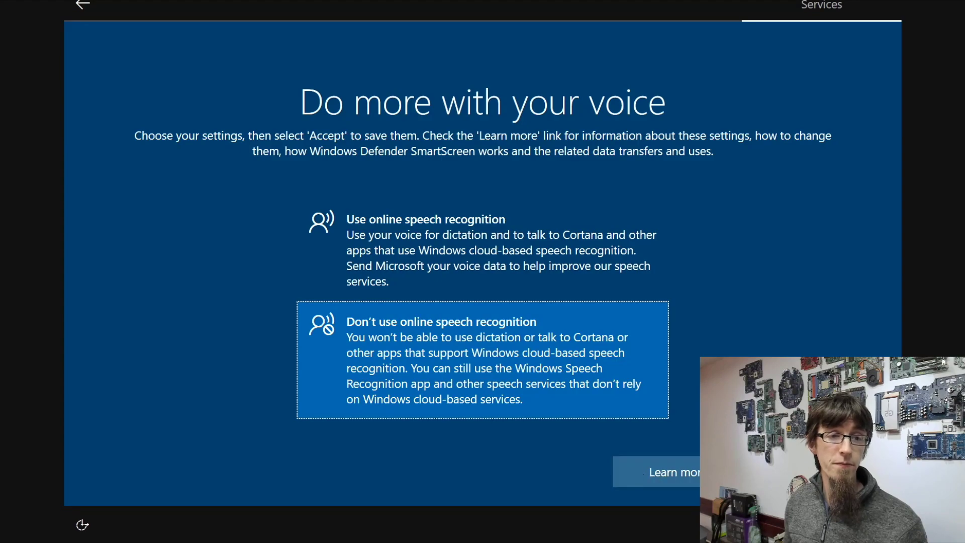
# Step: Accept the speech recognition choice, decline location access, and set Find my device to No
pyautogui.click(804, 471)
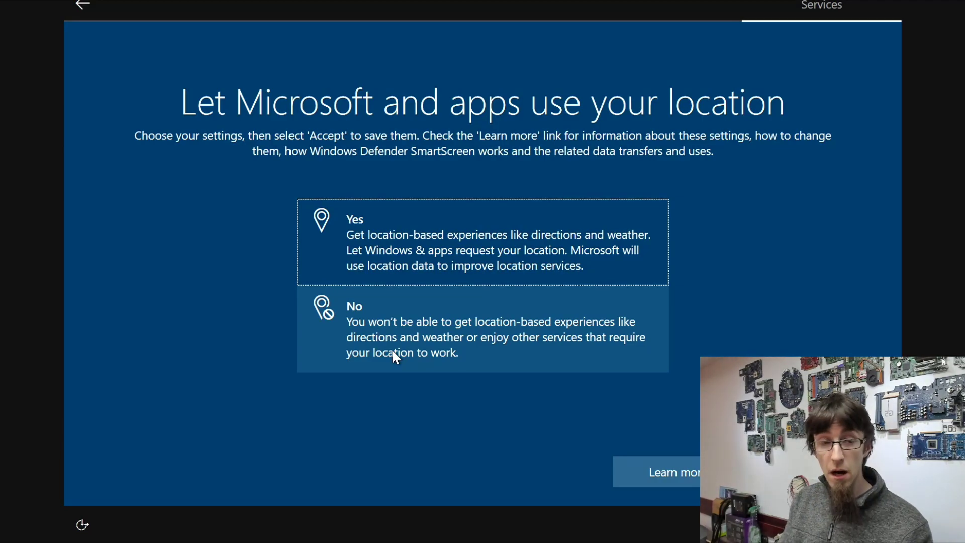
pyautogui.click(393, 356)
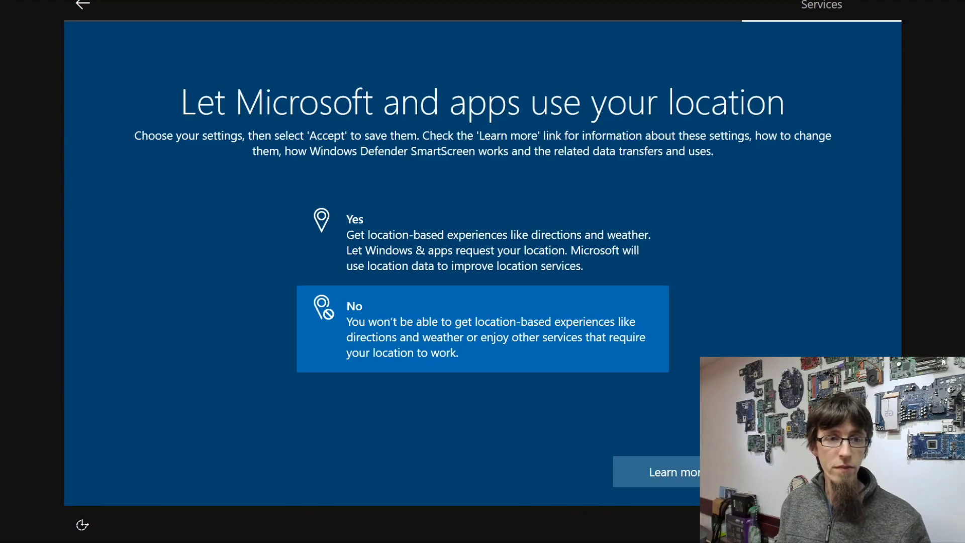
pyautogui.click(804, 471)
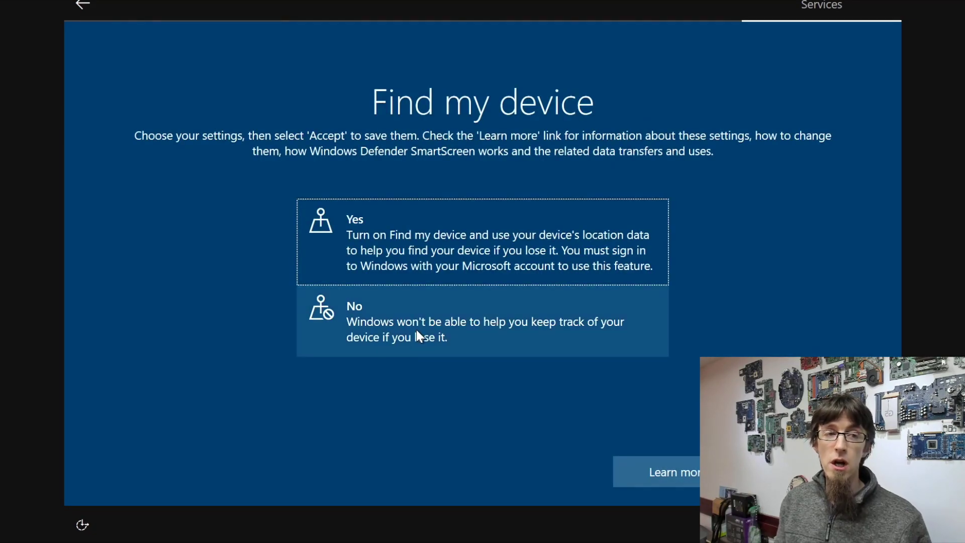
pyautogui.click(433, 332)
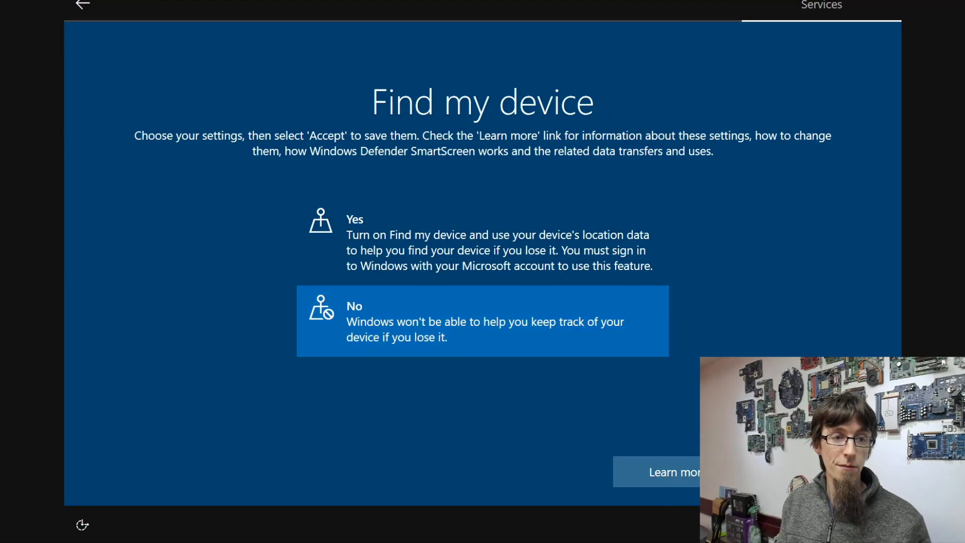
# Step: Confirm Find my device as No, then choose Basic diagnostic data and accept it
pyautogui.click(829, 472)
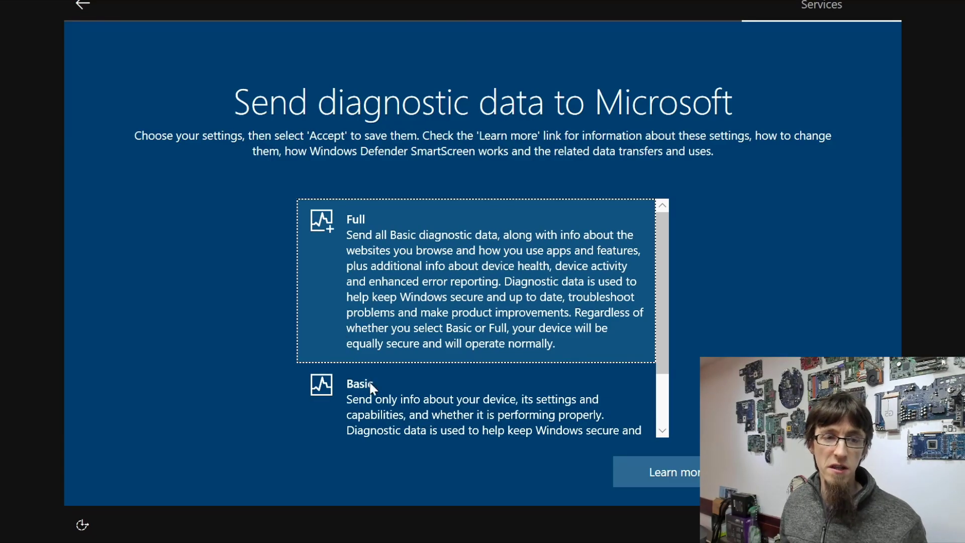
pyautogui.click(397, 396)
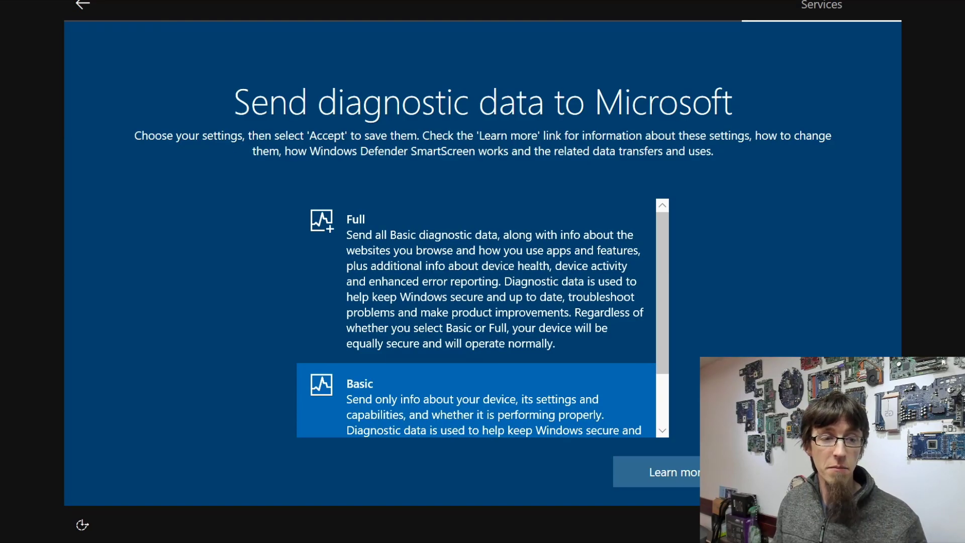
pyautogui.press('Return')
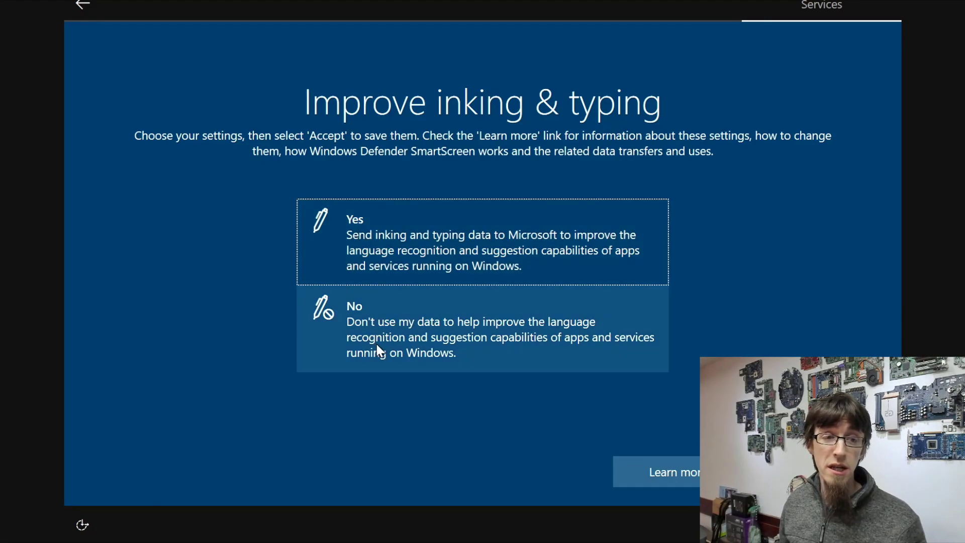
# Step: Choose No for inking & typing, tailored experiences, and apps using the advertising ID
pyautogui.click(377, 345)
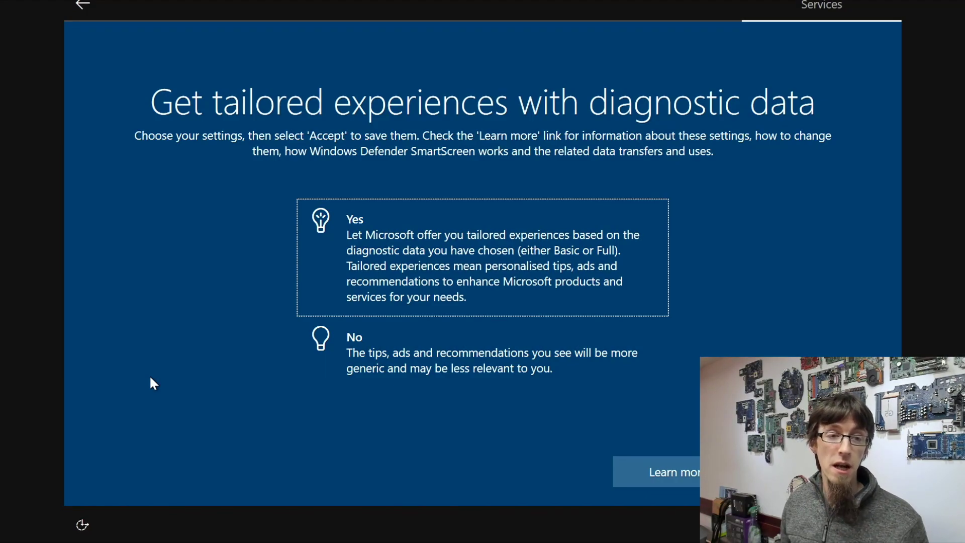
pyautogui.click(411, 359)
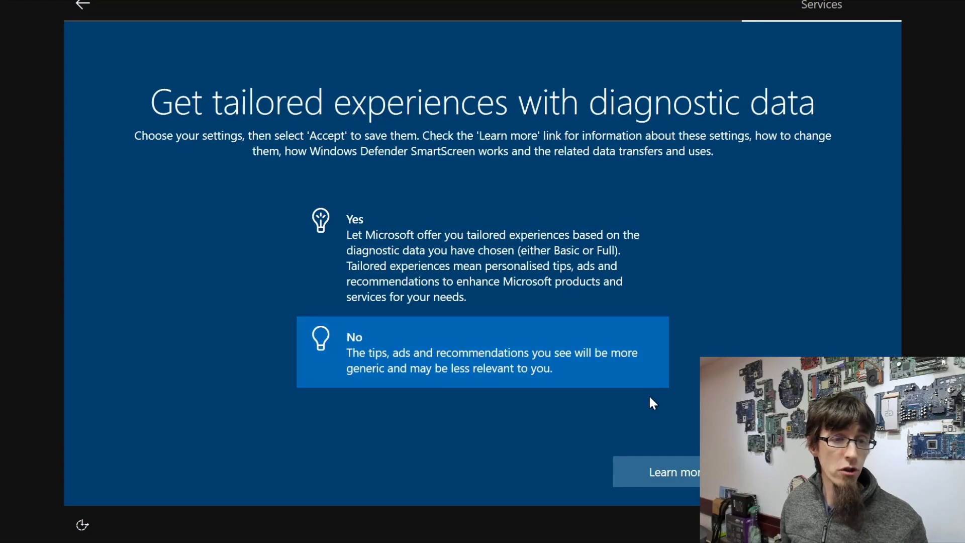
pyautogui.click(845, 472)
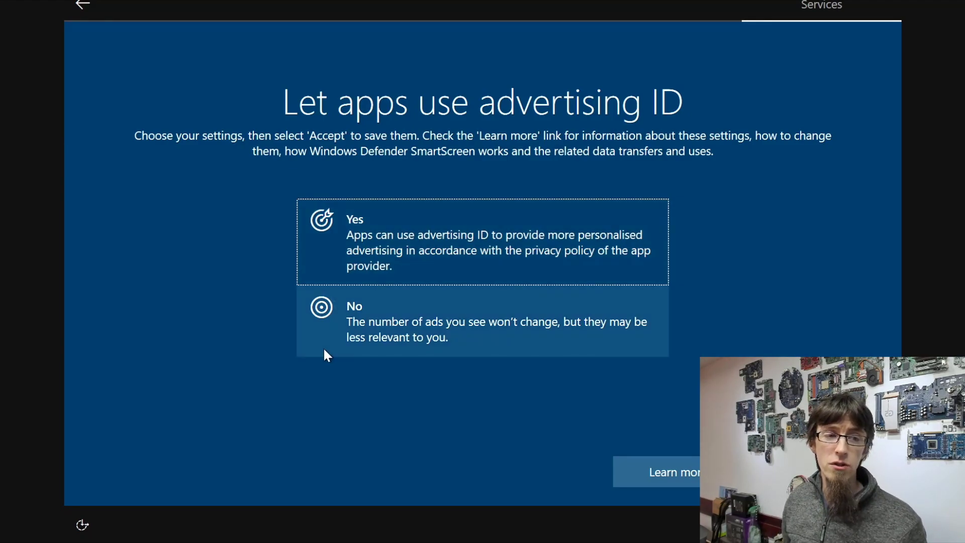
pyautogui.click(322, 333)
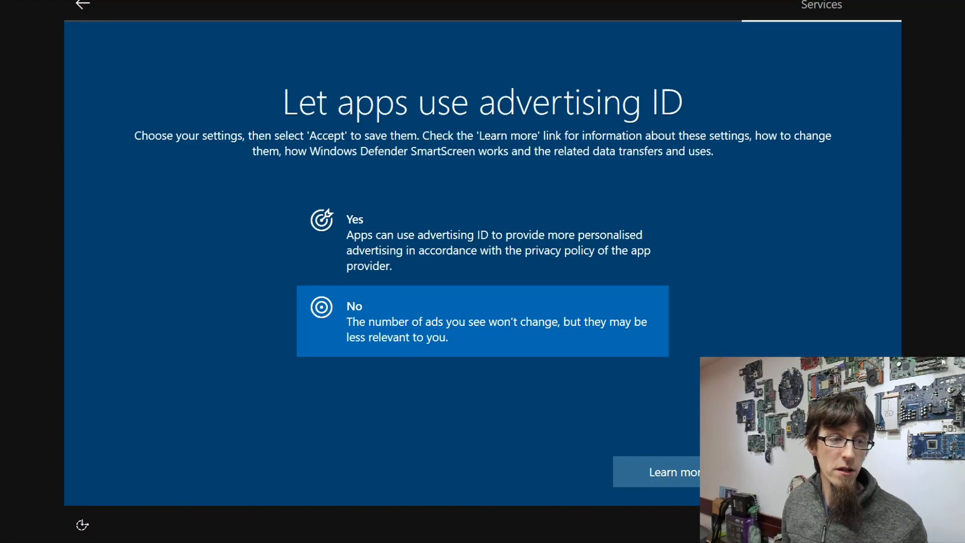
# Step: Accept the advertising ID choice and let setup finish loading the desktop
pyautogui.press('Return')
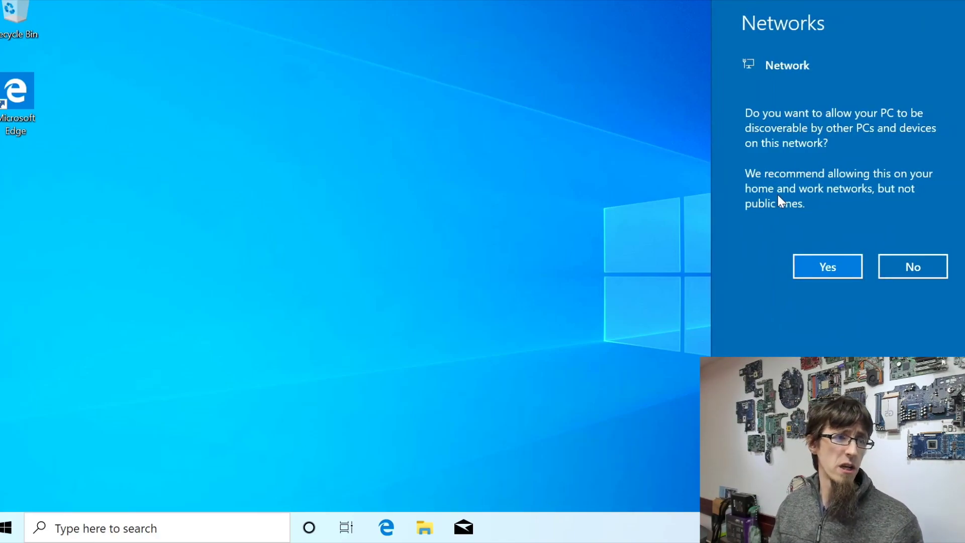
# Step: Answer No to making the PC discoverable on this network
pyautogui.click(910, 264)
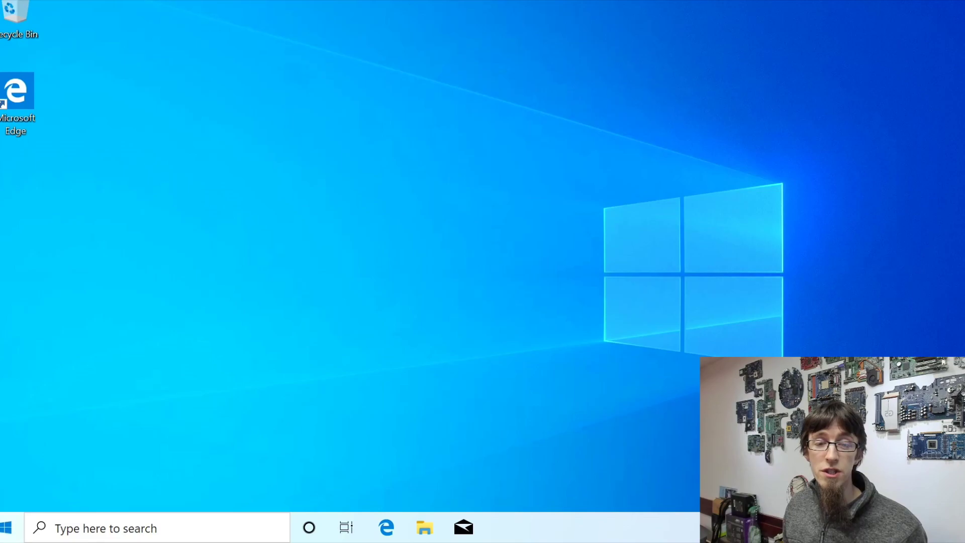
# Step: Go from the Start menu to Settings, then to Update & Security
pyautogui.click(6, 527)
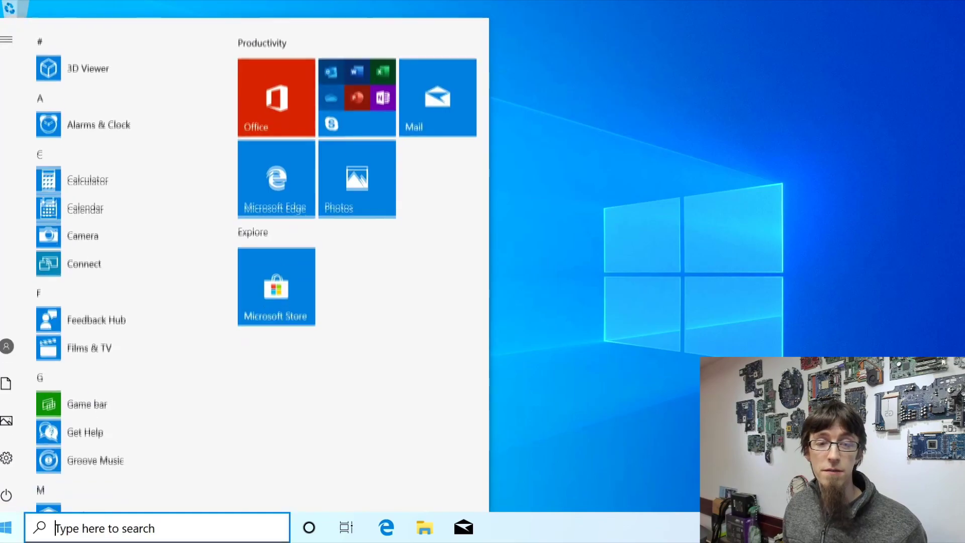
pyautogui.click(6, 456)
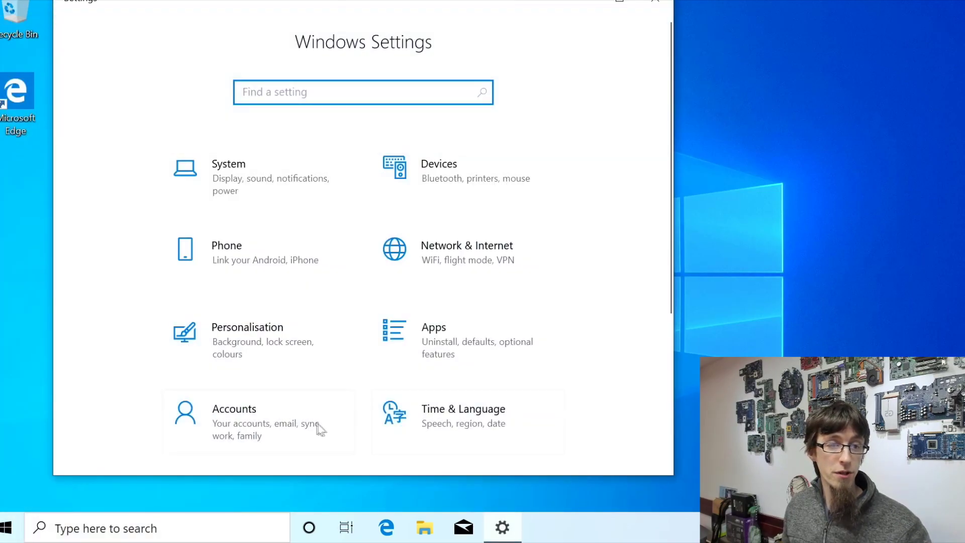
pyautogui.scroll(-3, 558, 361)
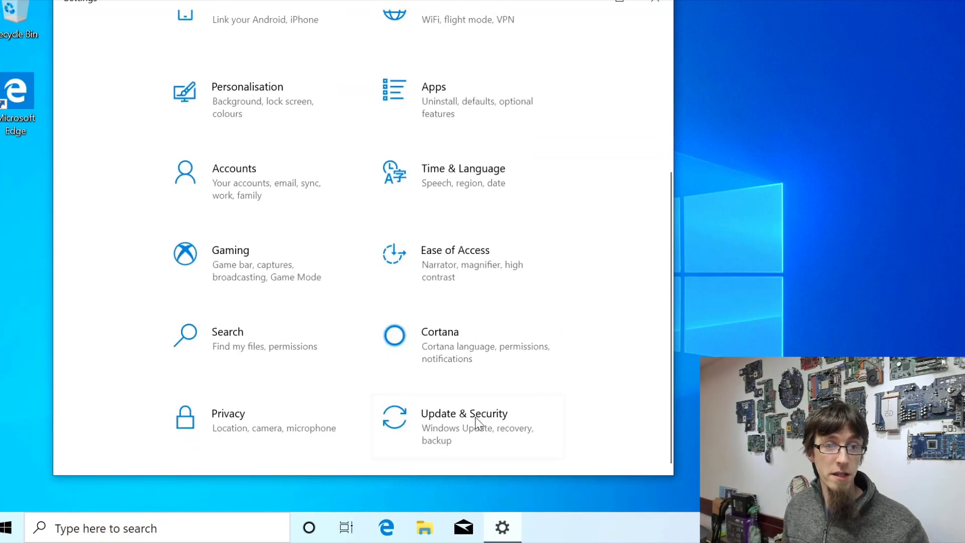
pyautogui.click(476, 420)
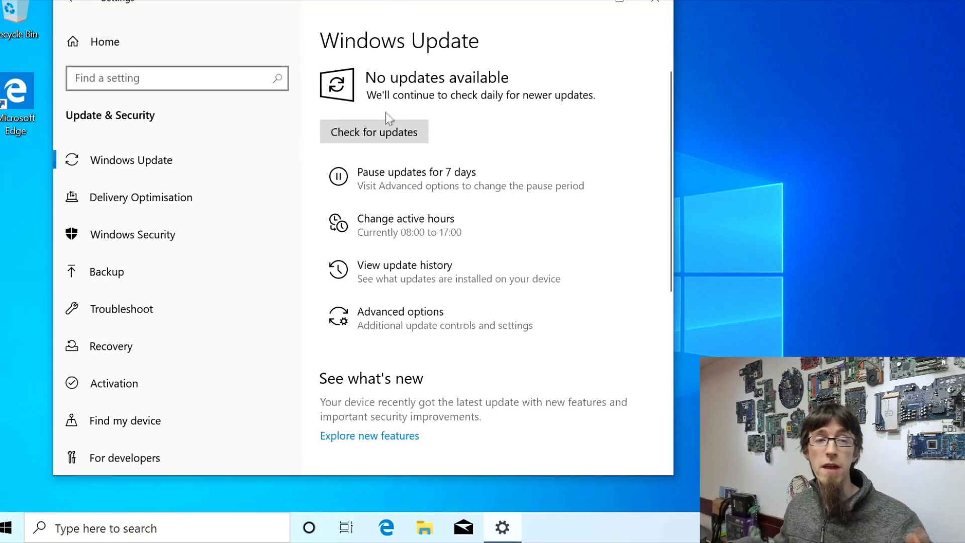
# Step: Start a Windows Update check for new updates
pyautogui.click(384, 133)
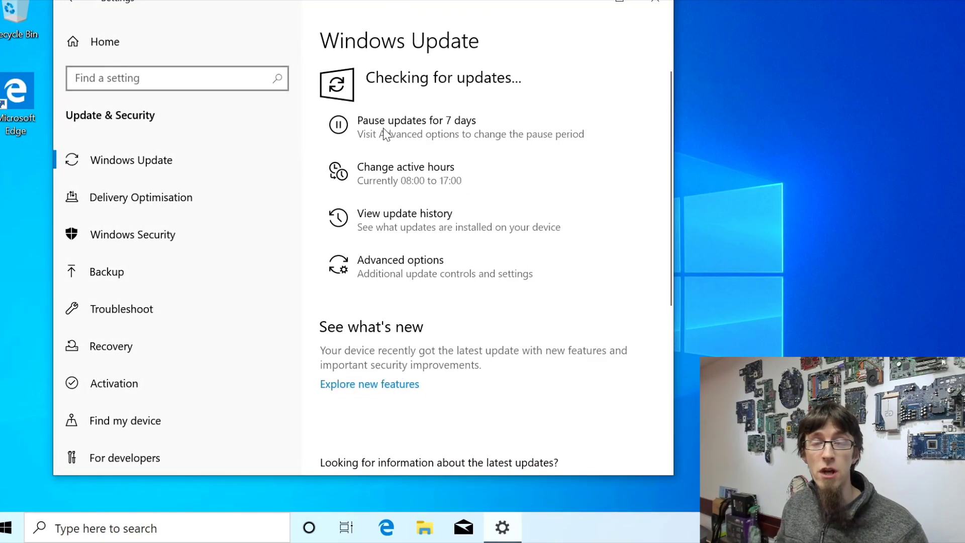